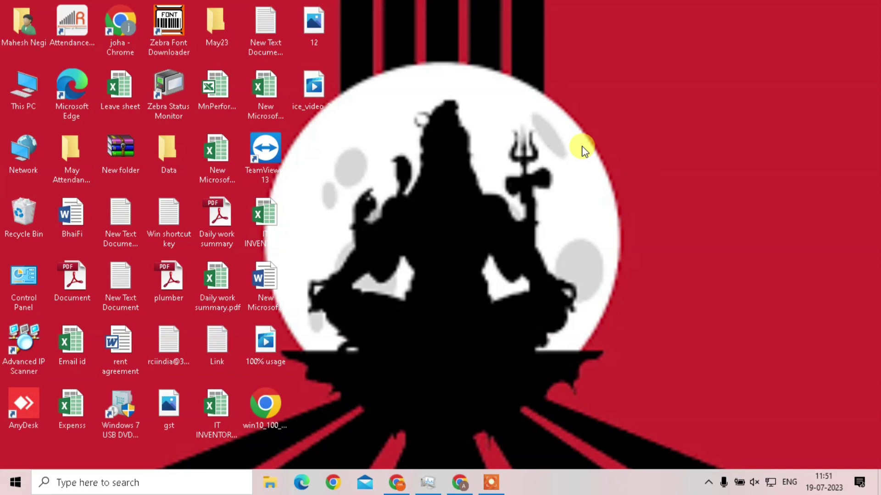
- Open the Windows Prefetch folder by running the command prefetch and grant permanent access to it
key(super+r)
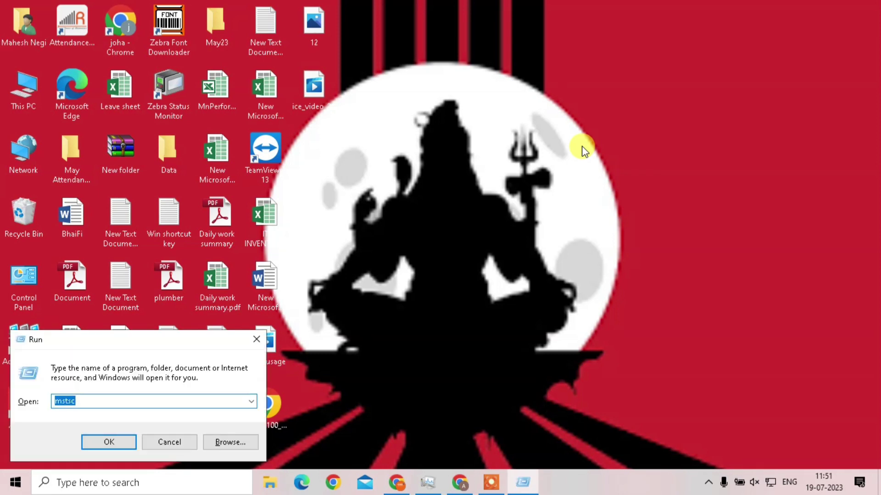
click(90, 402)
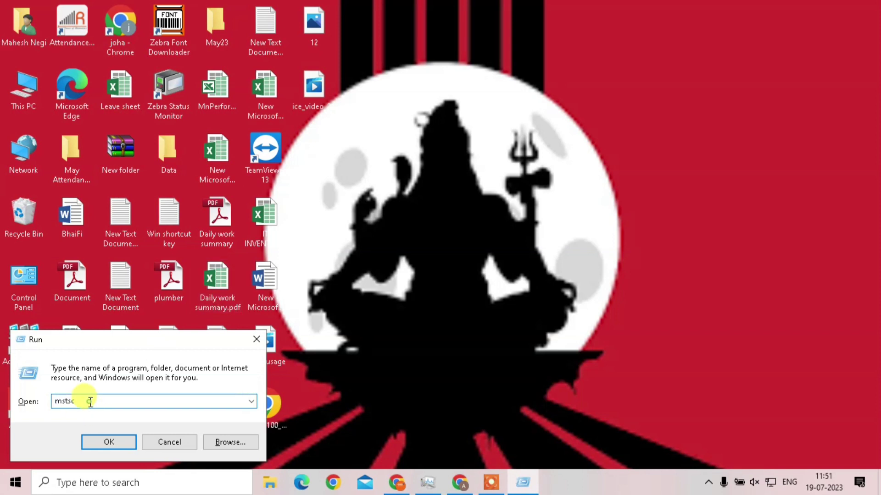
double_click(90, 401)
key(BackSpace)
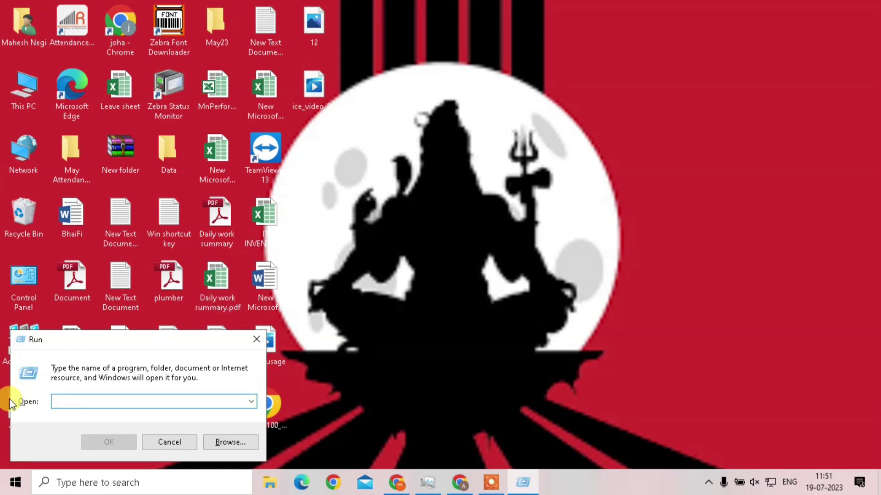
text(pre)
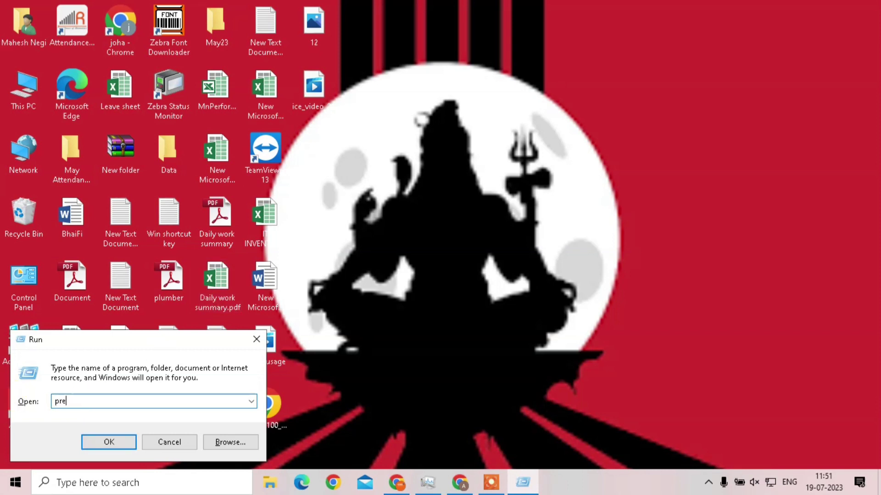
text(fe)
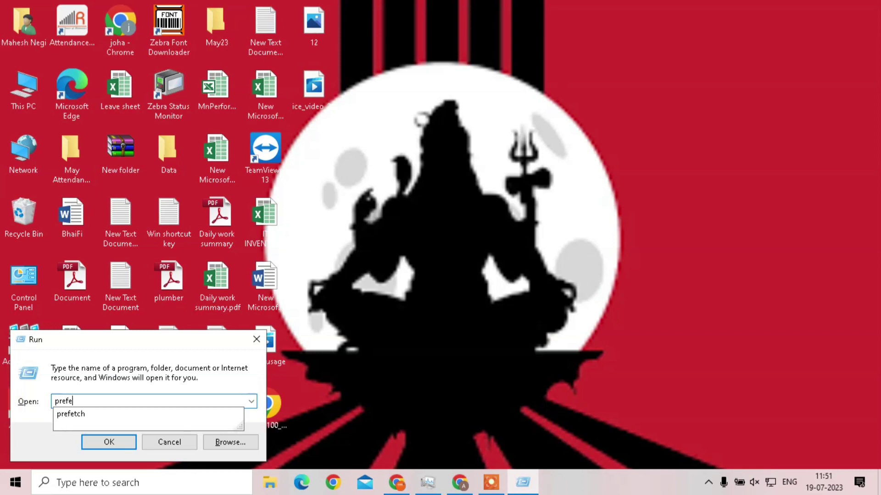
text(tch)
click(11, 403)
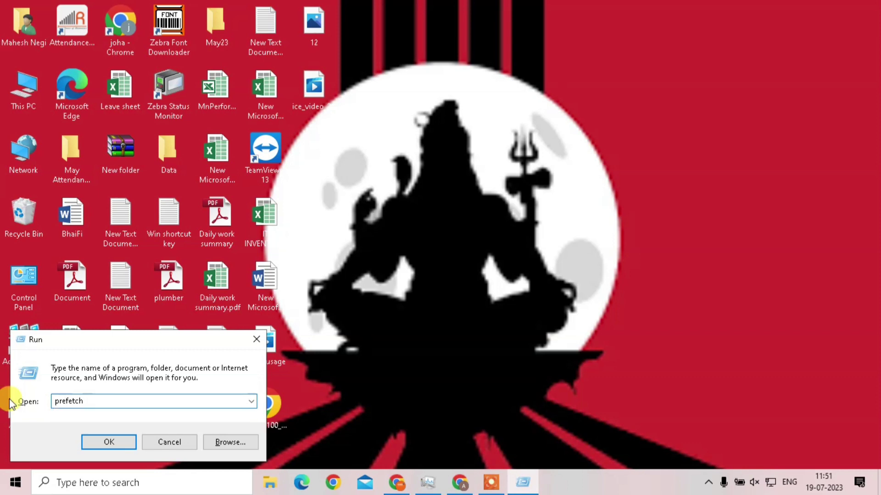
click(98, 403)
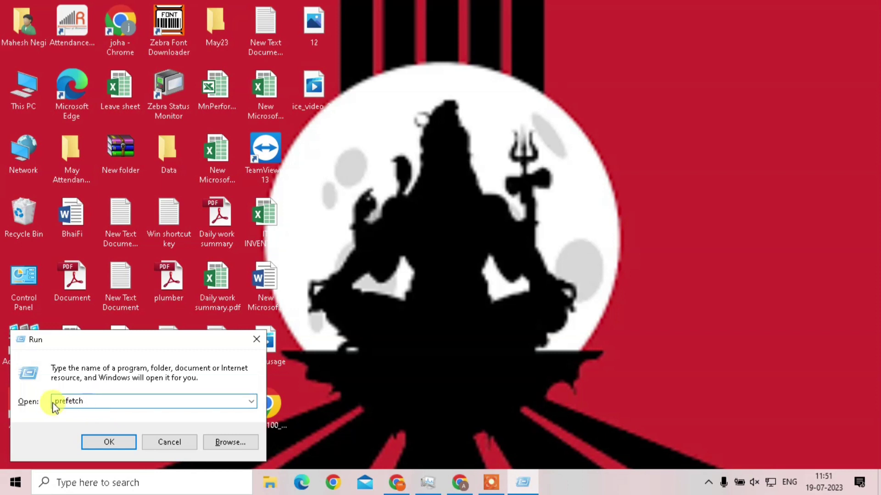
click(107, 444)
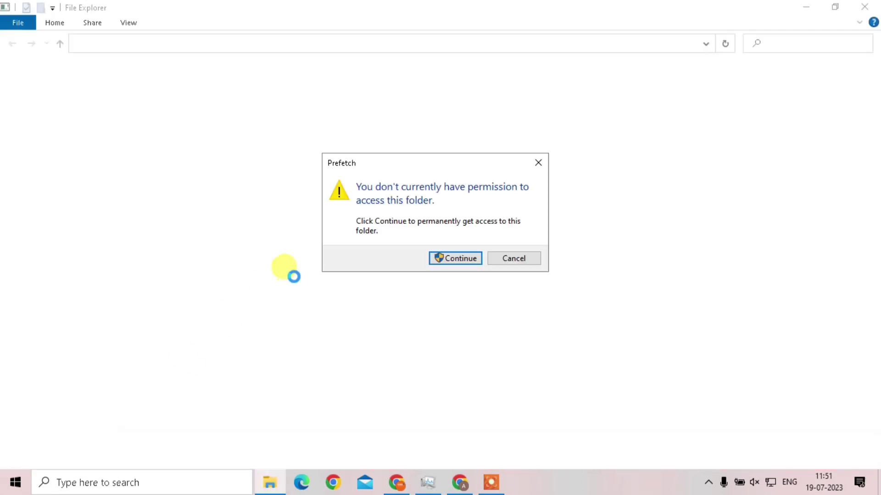
click(452, 257)
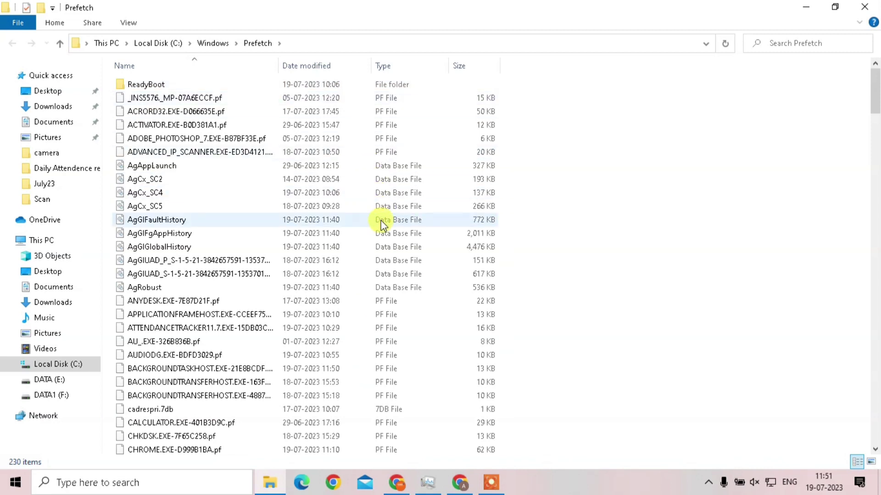
- Permanently delete all items in the C:\Windows\Prefetch folder, skipping all current items that are in use
click(317, 43)
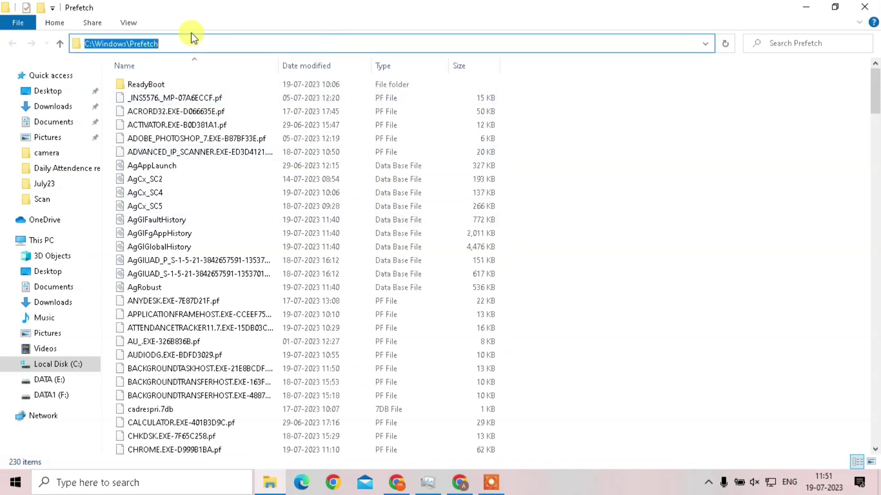
click(221, 111)
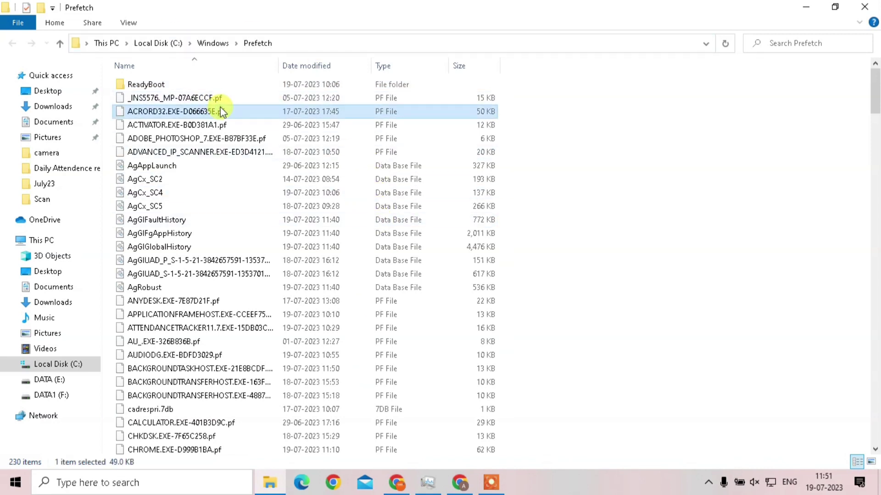
key(ctrl+a)
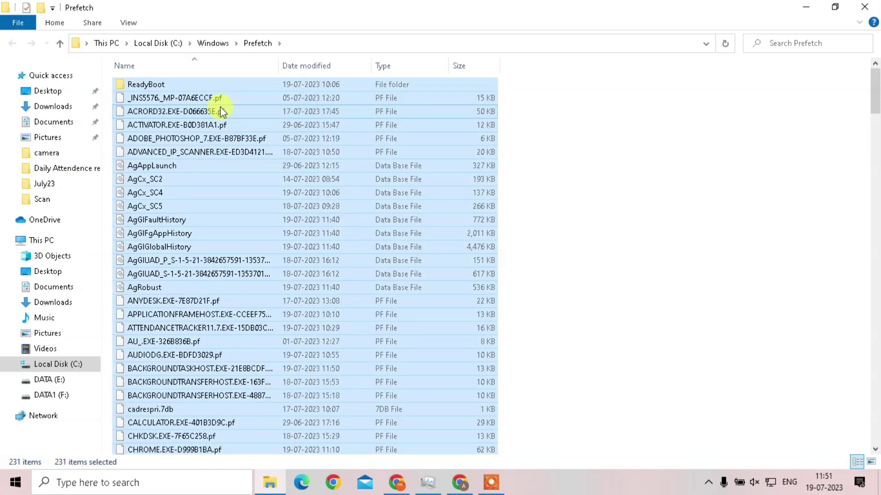
key(shift+Delete)
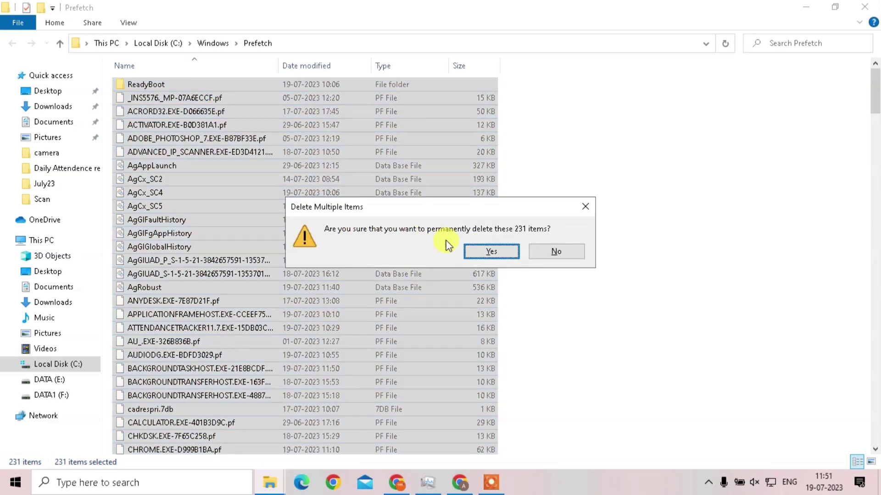
click(496, 250)
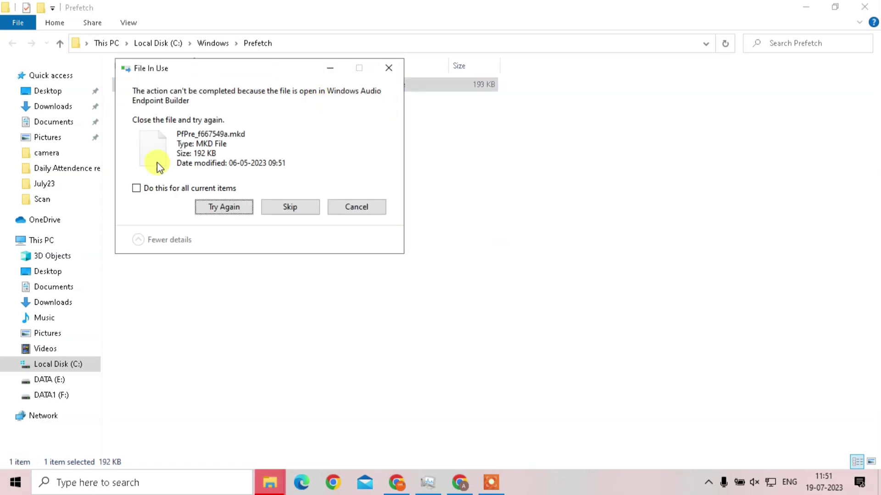
click(161, 190)
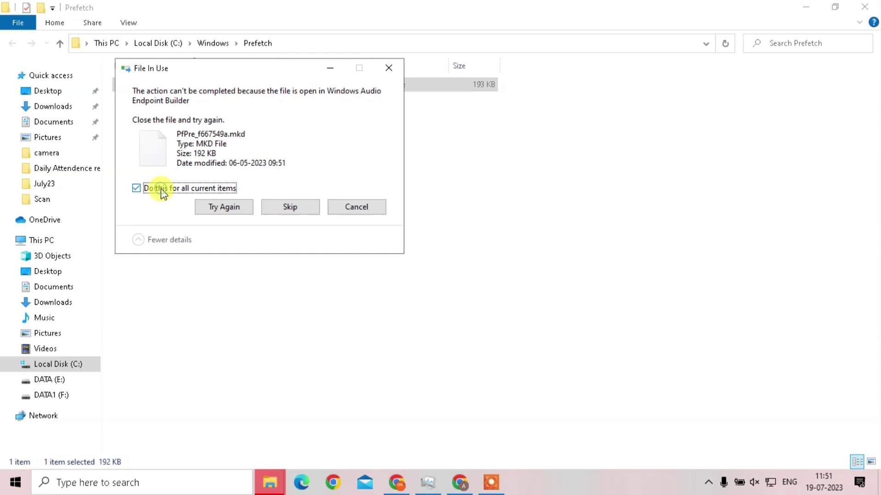
click(289, 209)
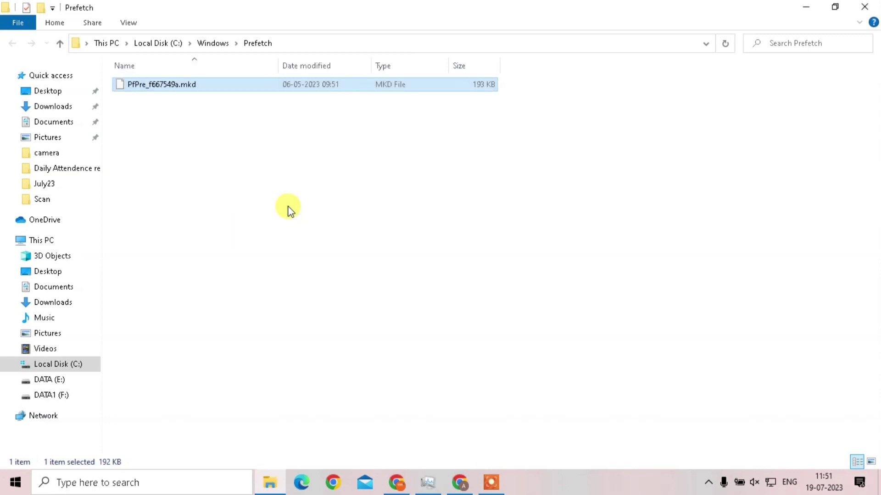
- Close the Prefetch folder and refresh the desktop
key(ctrl+a)
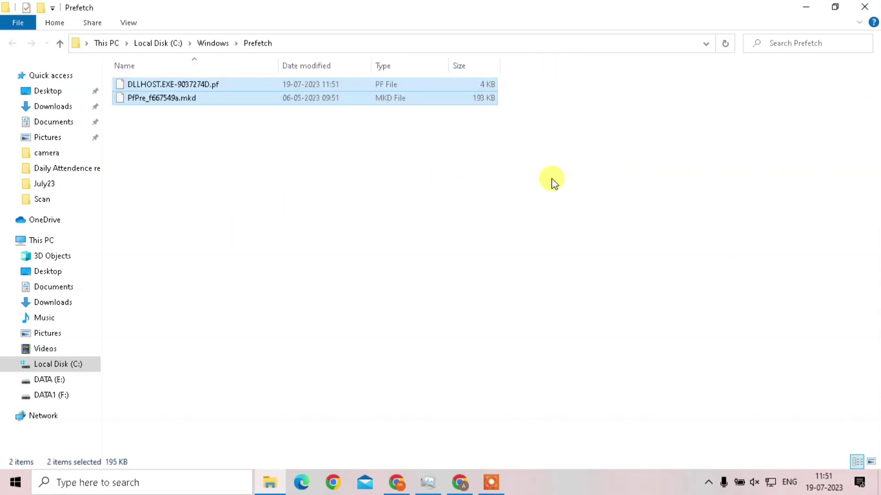
click(864, 8)
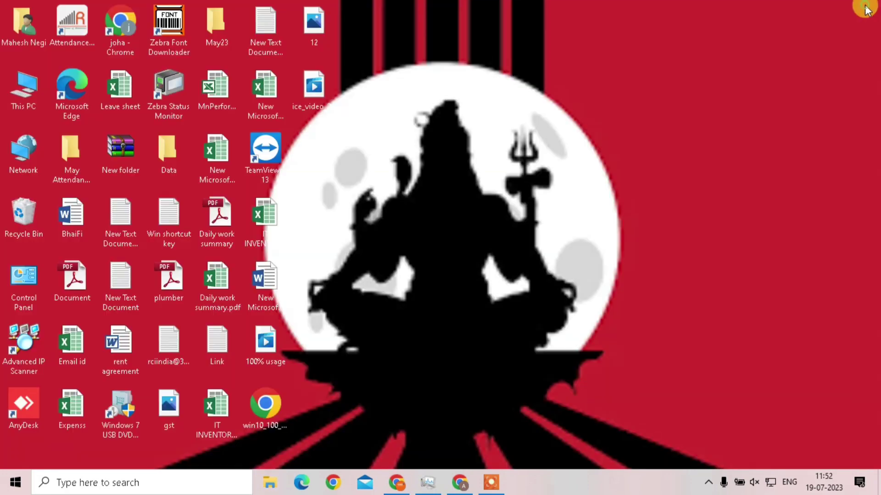
right_click(601, 124)
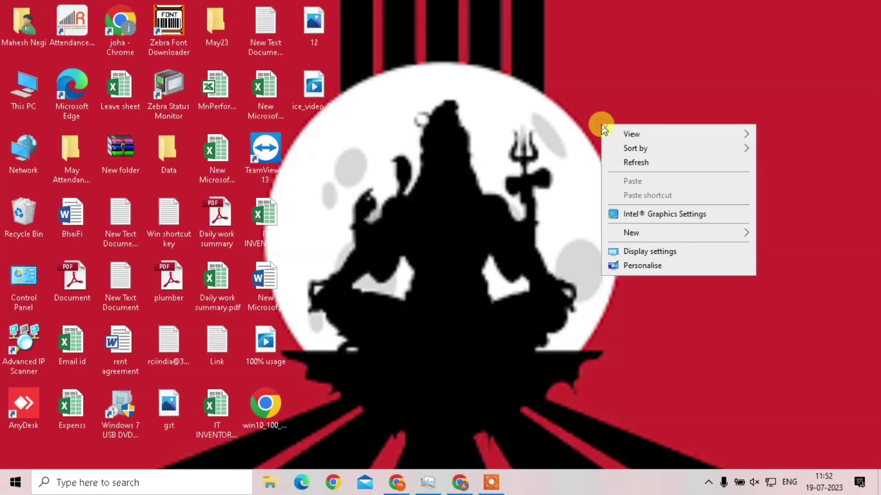
click(635, 165)
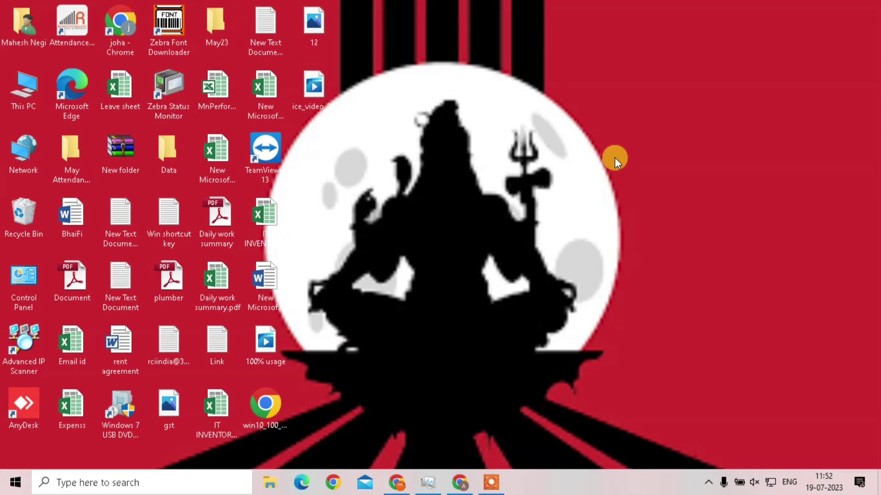
- Open the Windows Temp folder by running the command temp
key(super+r)
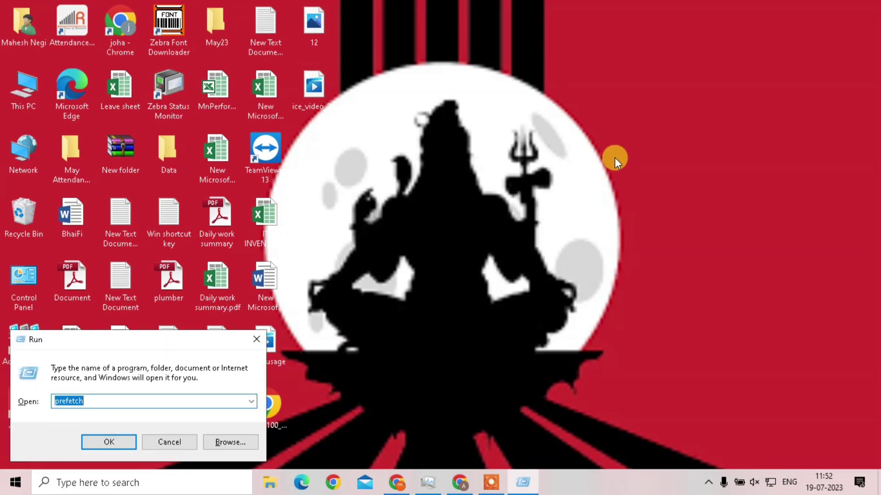
key(BackSpace)
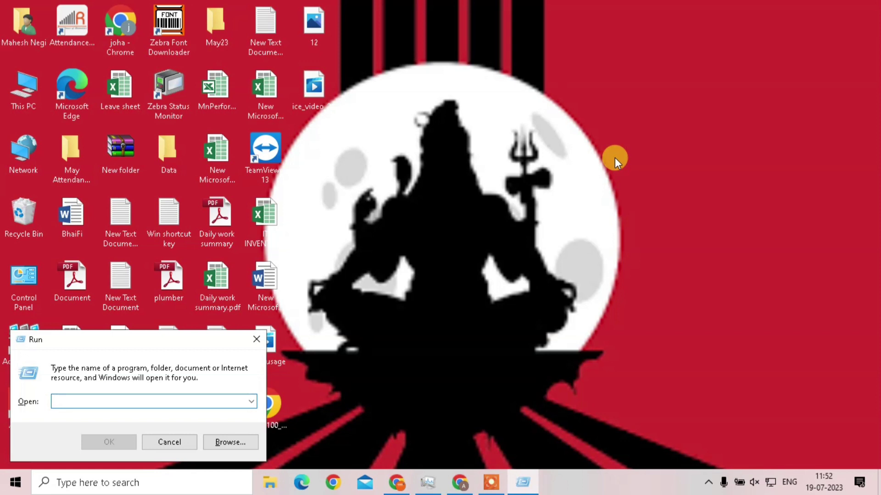
text(temp)
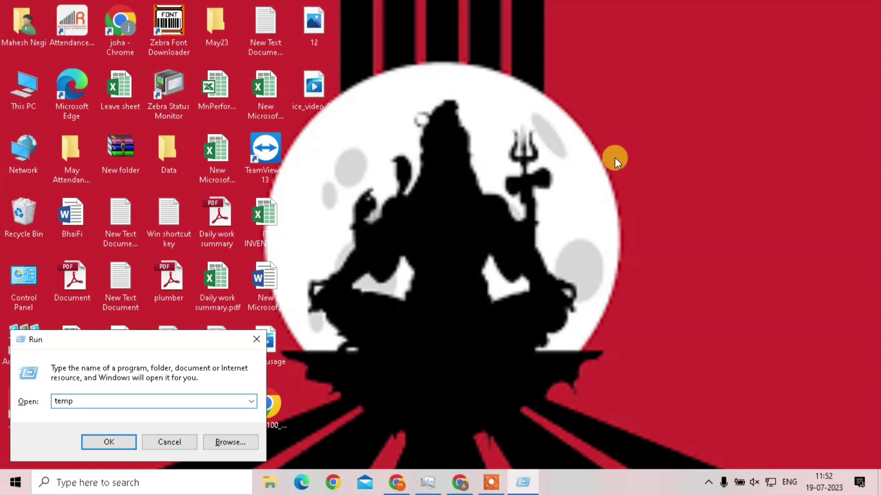
key(Return)
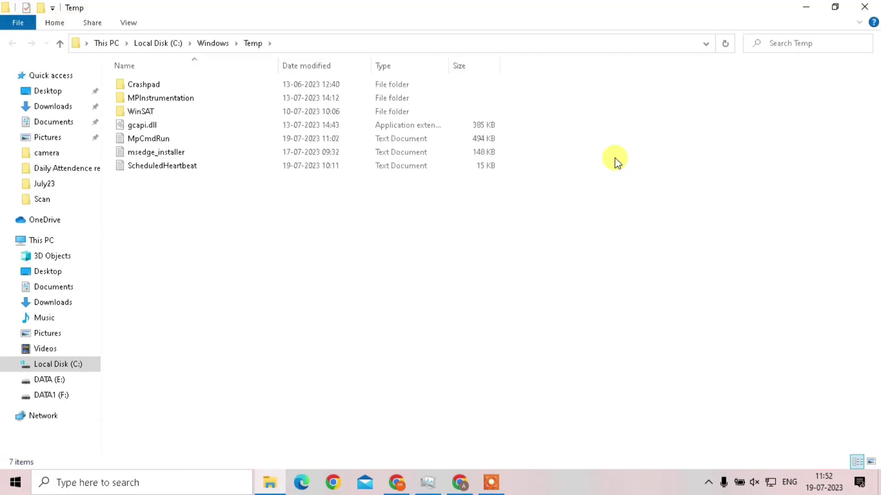
- Permanently delete all items in the C:\Windows\Temp folder, skipping those that need administrator permission
key(ctrl+a)
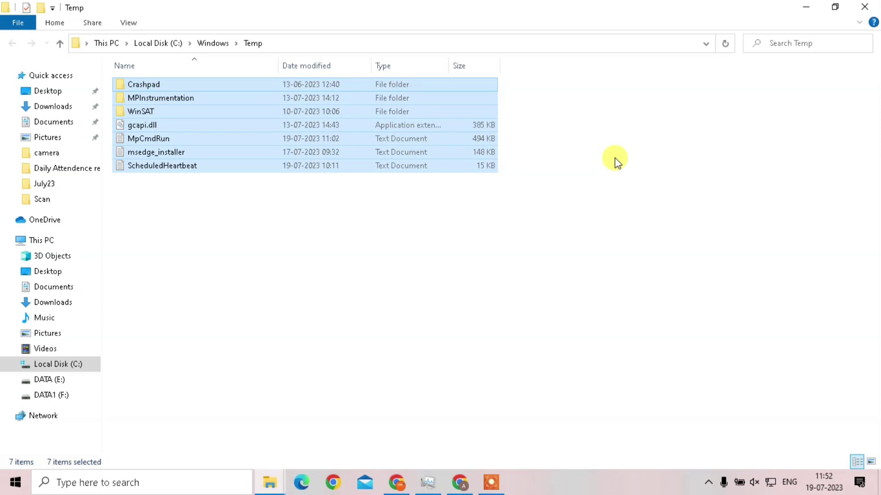
key(shift+Delete)
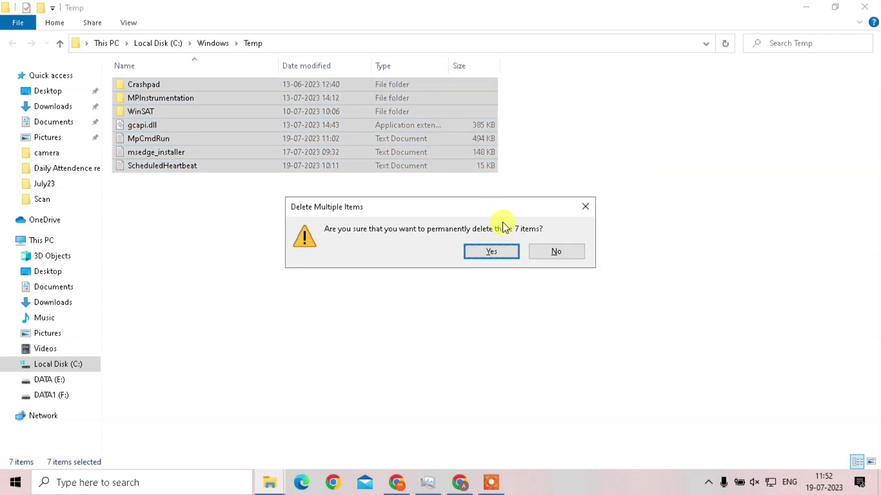
click(495, 251)
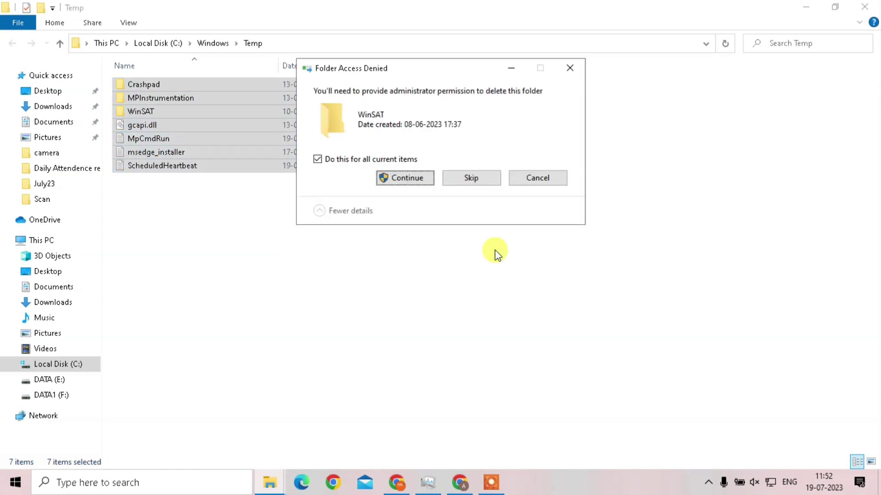
click(471, 180)
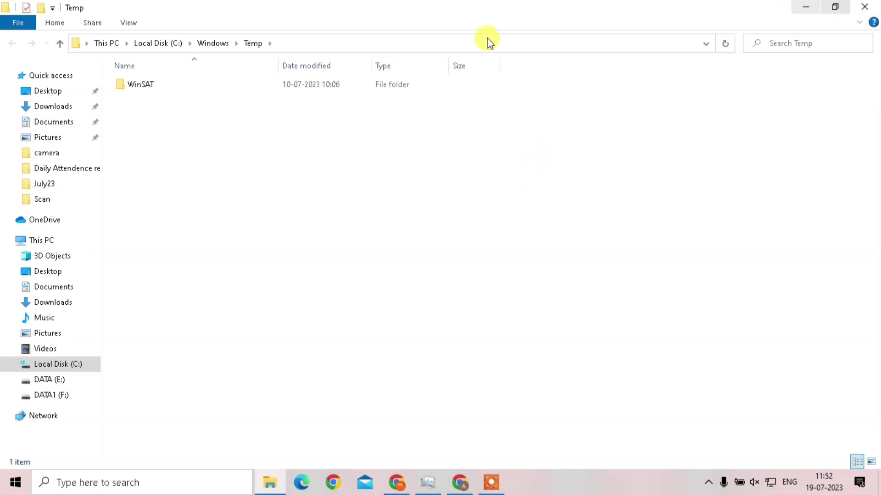
- Close the Windows Temp folder and refresh the desktop again
click(872, 7)
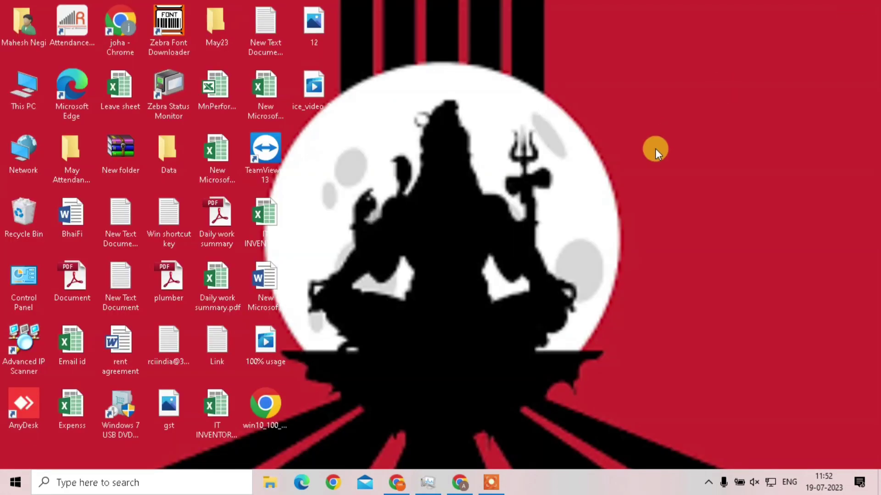
right_click(620, 177)
click(658, 213)
- Open the user's local Temp folder by running %temp% and show its full path
key(super+r)
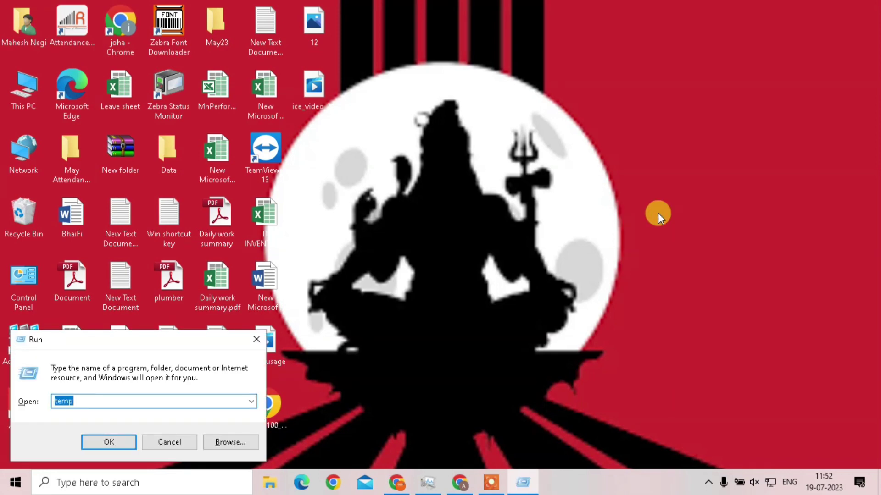
text(%)
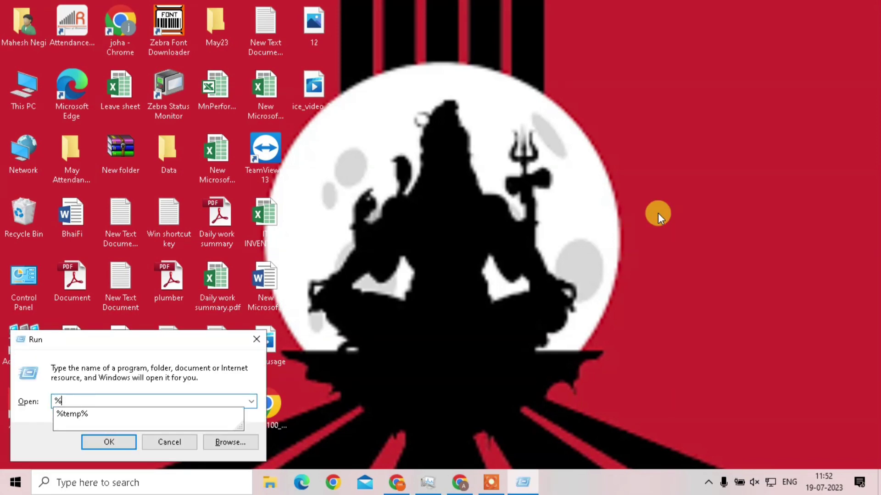
text(temp%)
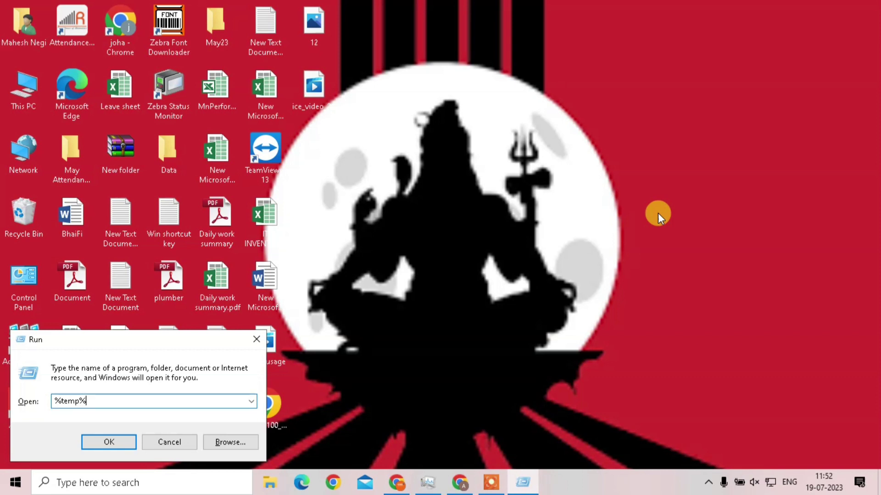
key(Return)
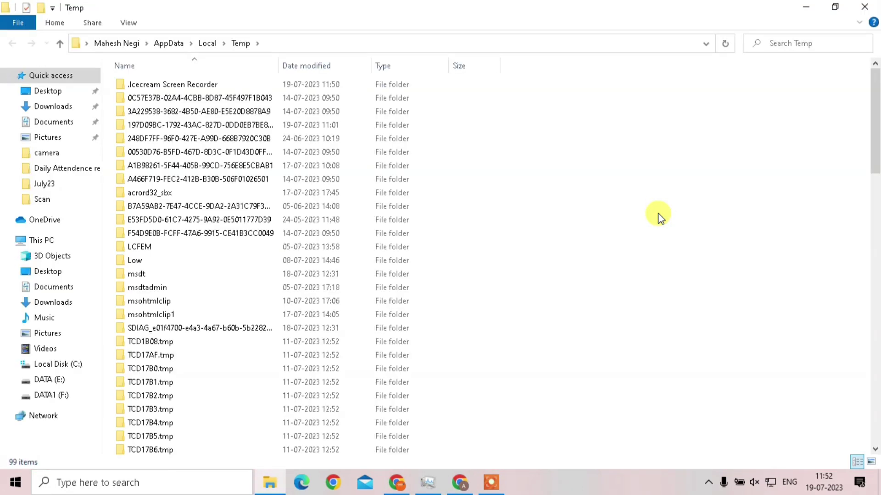
click(481, 46)
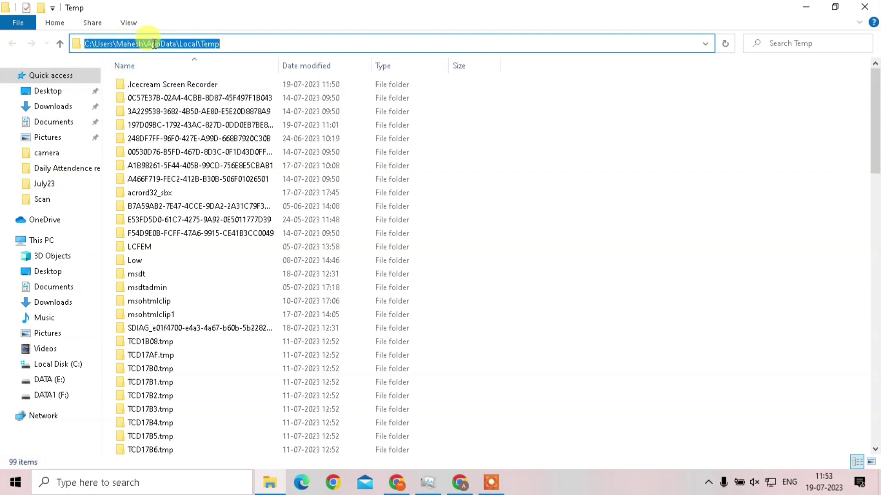
click(239, 43)
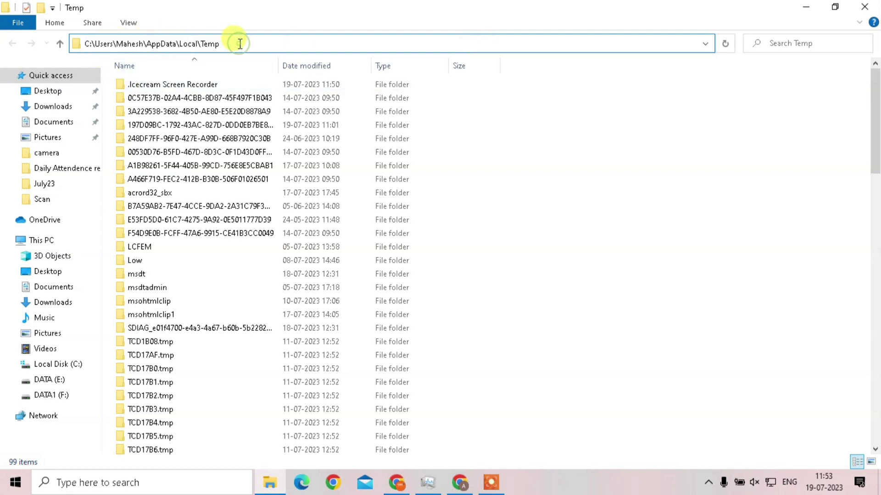
- Permanently delete all items in the user's local Temp folder, continuing with administrator permission and skipping all files that are in use
click(198, 238)
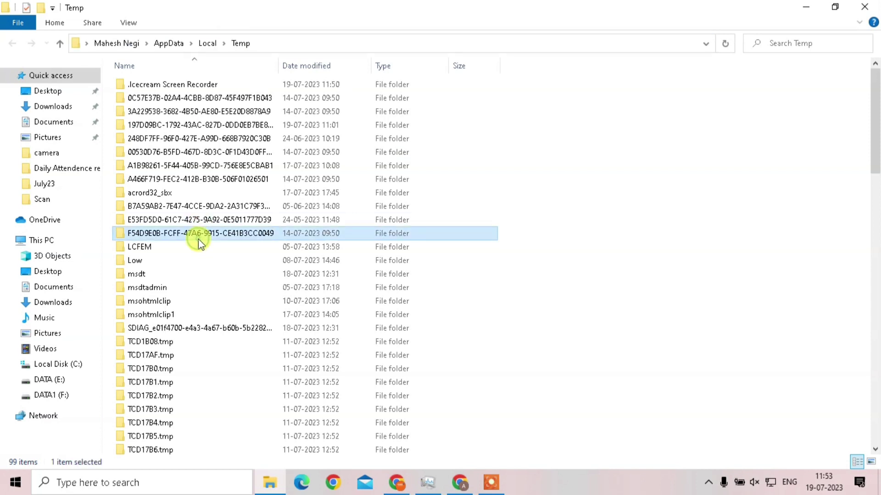
key(ctrl+a)
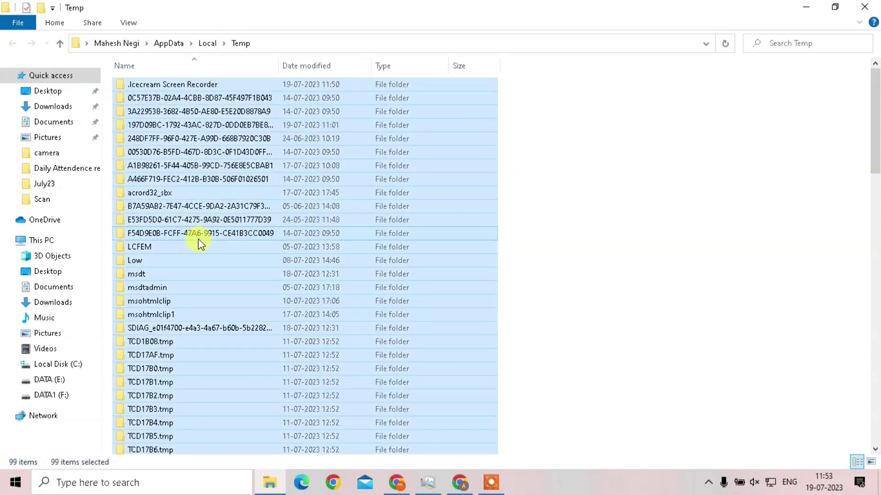
key(shift+Delete)
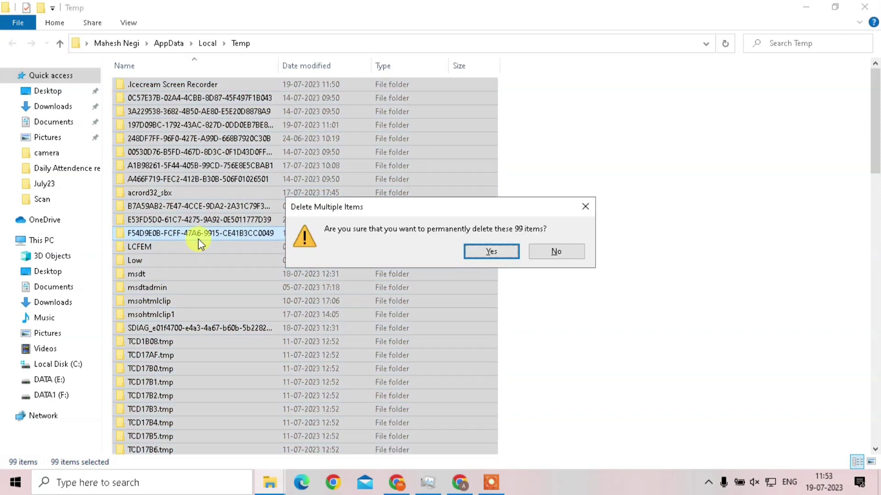
key(Return)
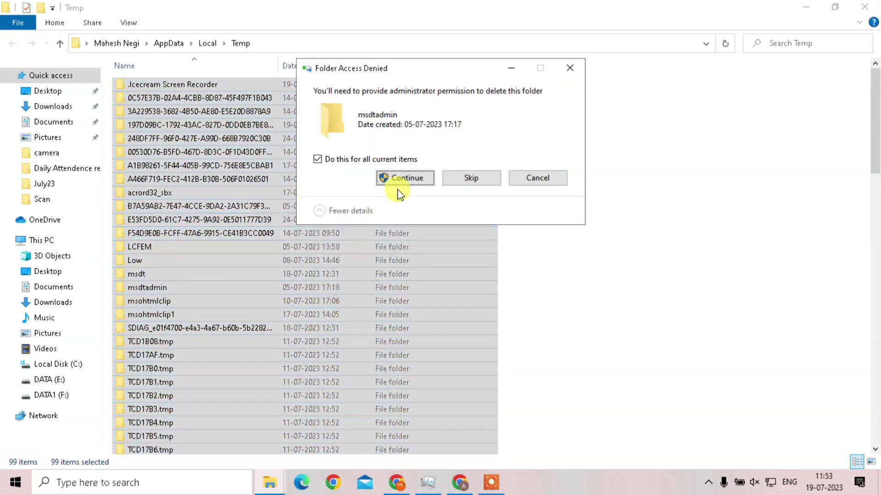
click(406, 178)
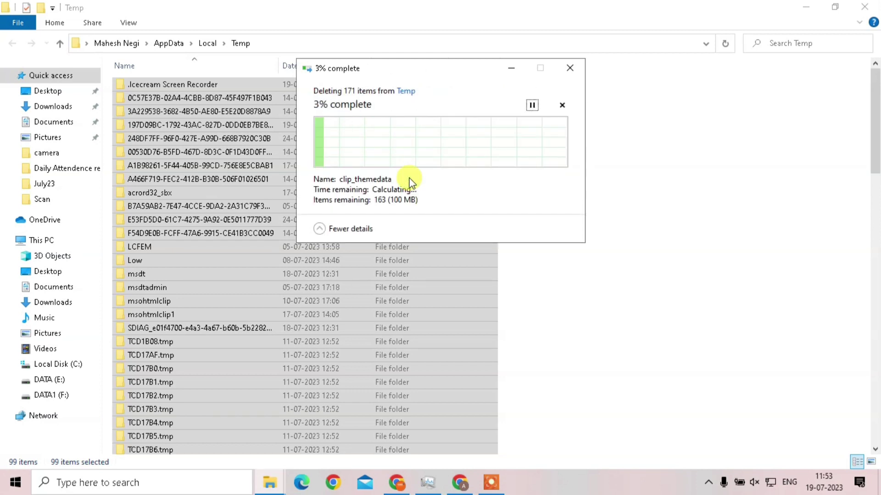
click(404, 180)
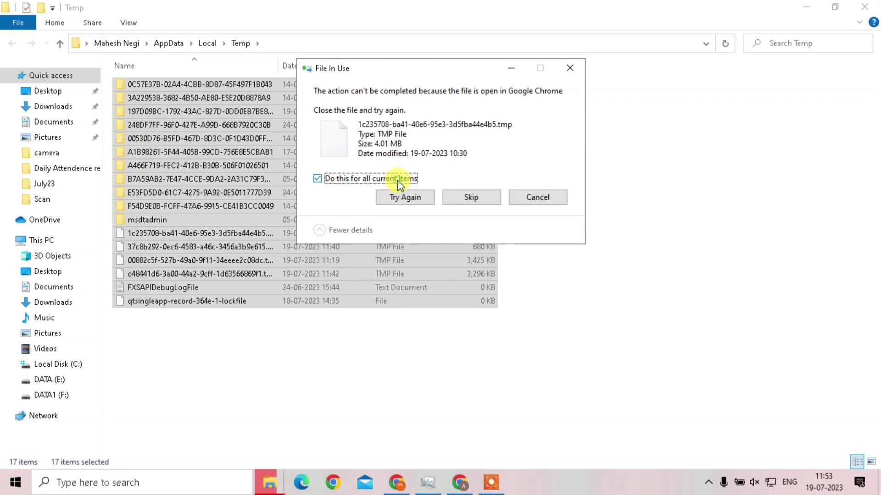
click(481, 201)
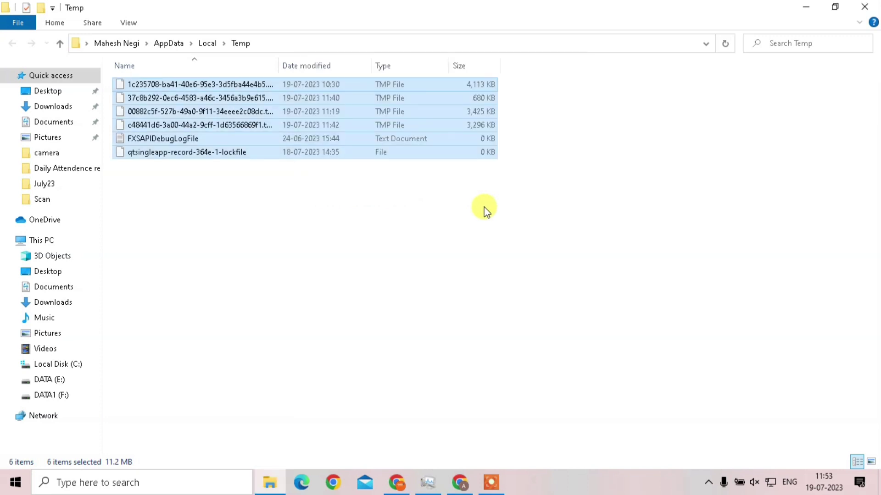
click(541, 194)
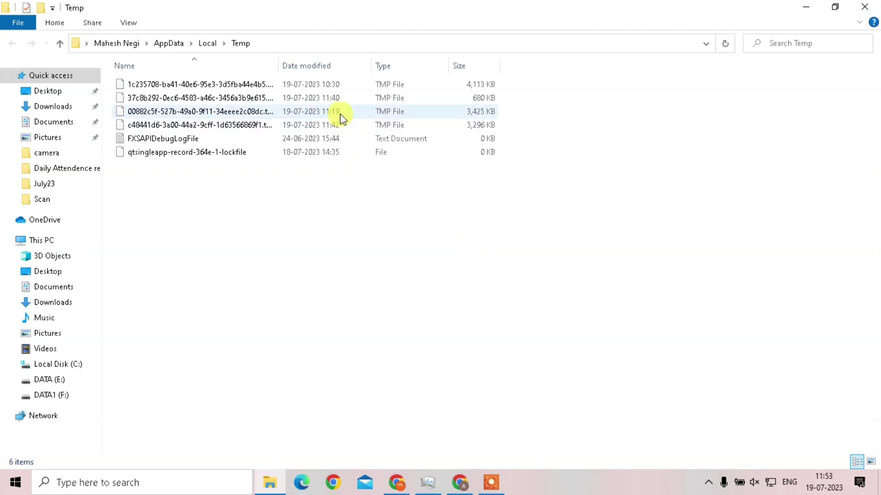
- Show the full path of the local Temp folder, then close it and refresh the desktop
click(311, 43)
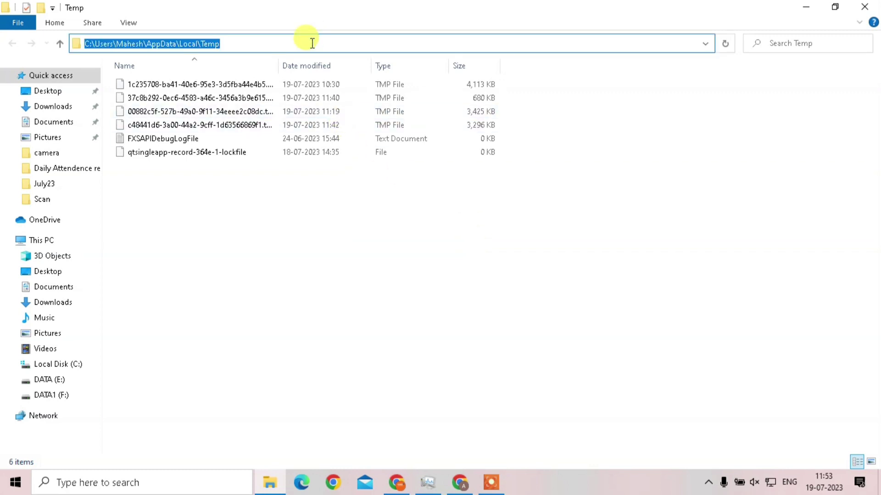
click(392, 220)
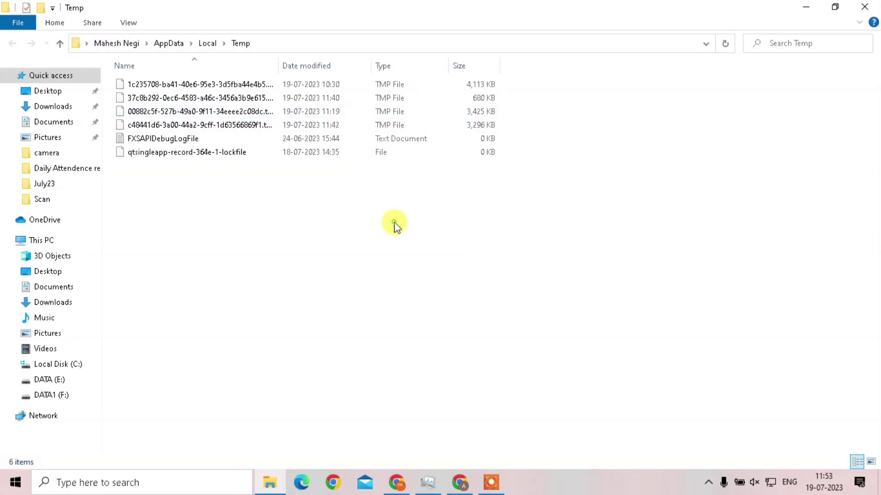
click(864, 7)
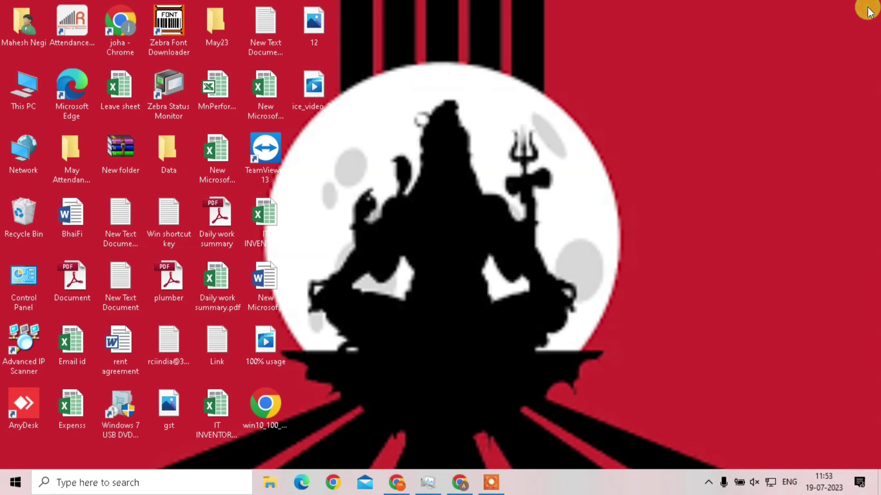
right_click(713, 117)
click(749, 156)
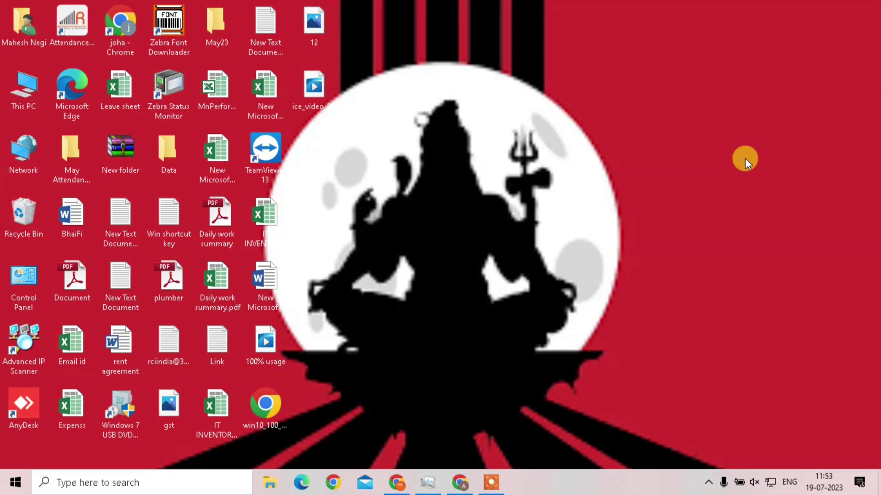
- Open Disk Clean-up by running the command cleanmgr and select drive C: for cleaning
key(super+r)
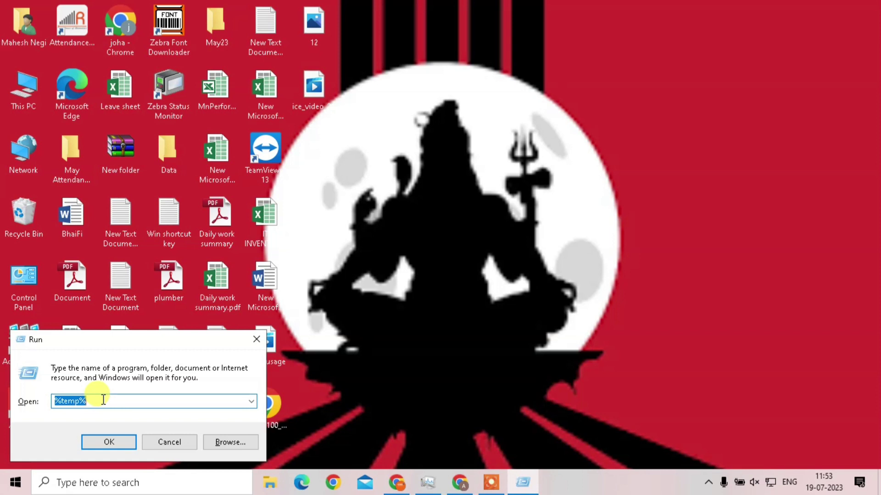
text(cle)
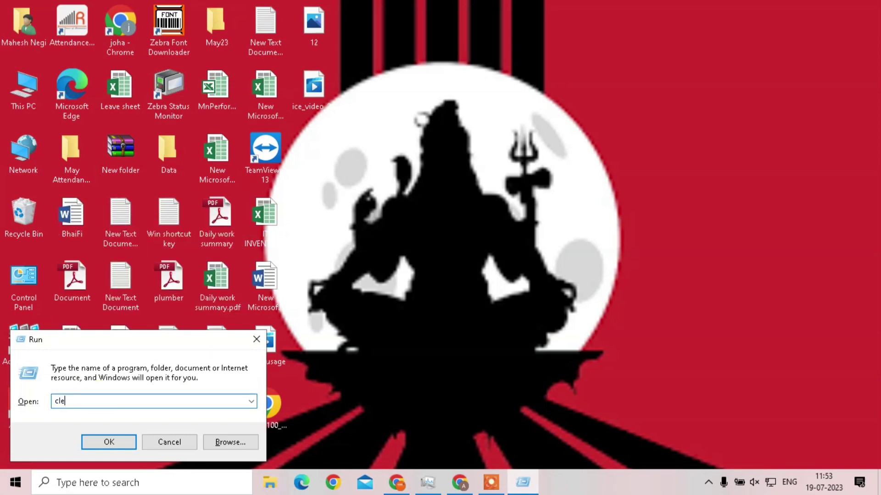
text(anmgr)
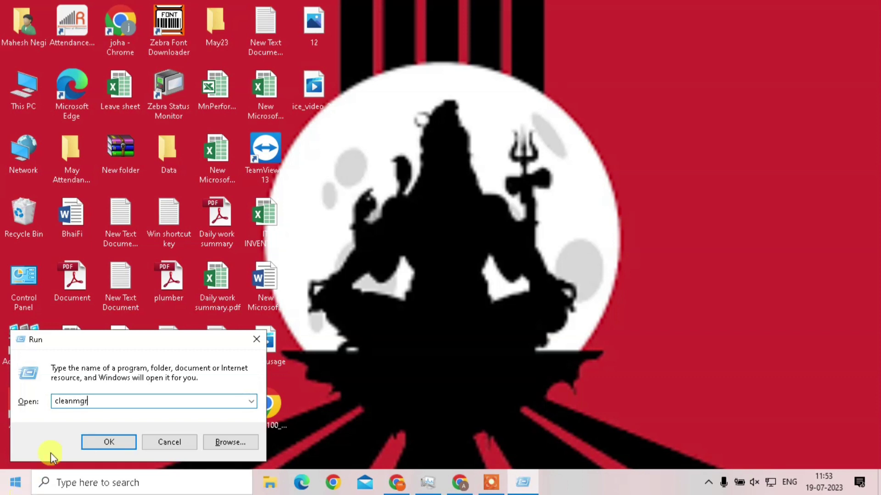
key(Return)
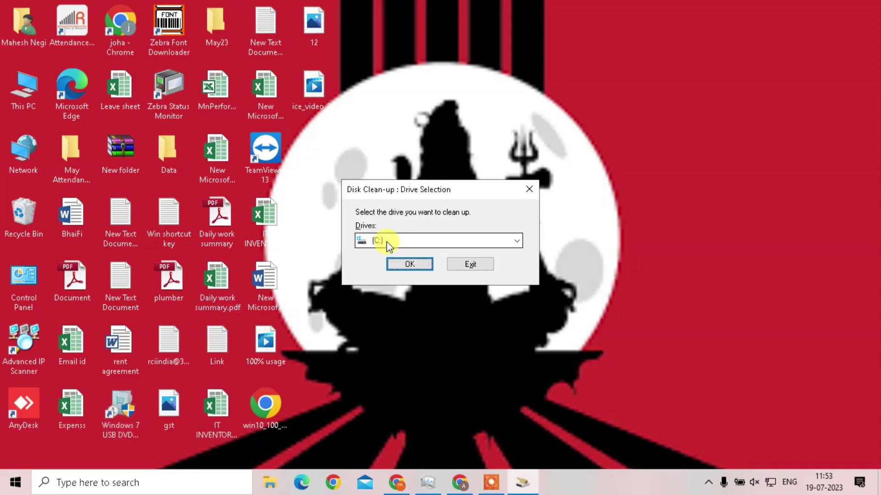
click(413, 263)
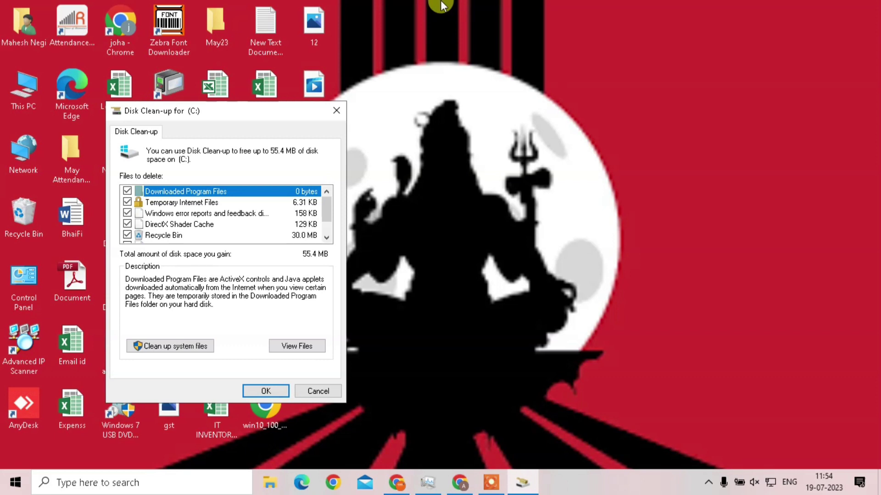
mouse_move(328, 216)
mouse_down()
mouse_move(329, 232)
mouse_move(329, 207)
mouse_up()
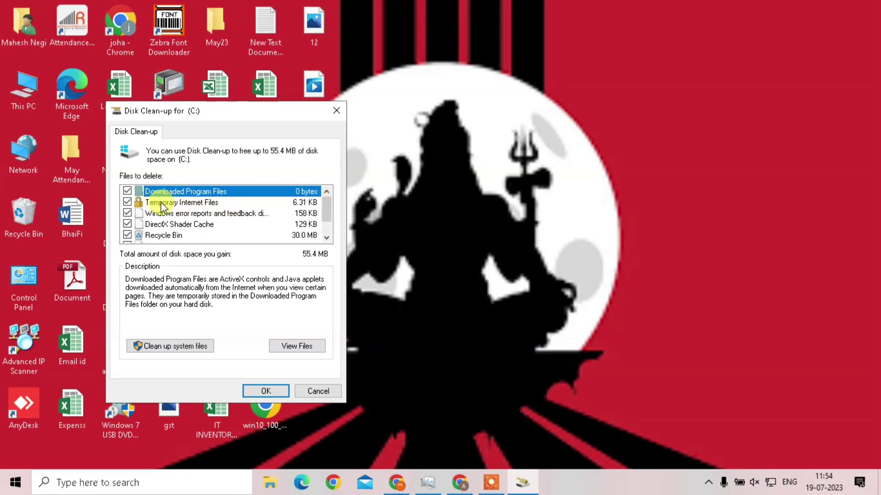
click(127, 192)
click(127, 203)
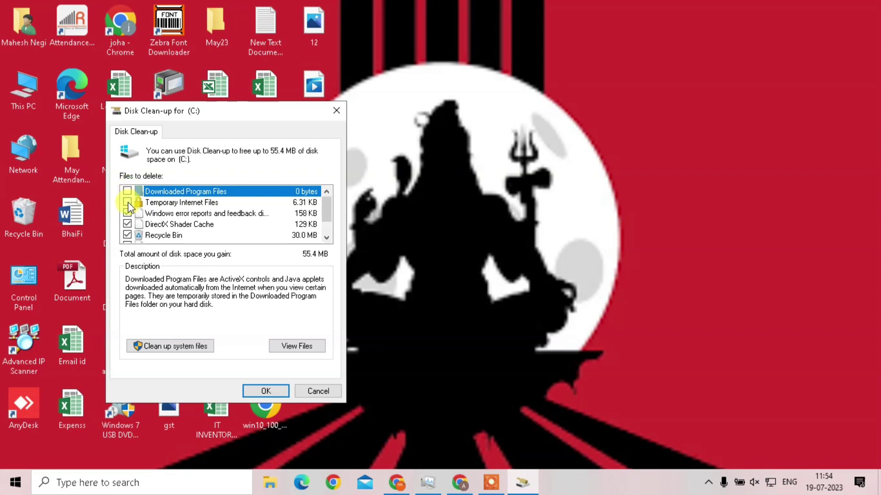
click(128, 204)
click(128, 191)
- Permanently delete the checked file categories on drive C: with Disk Clean-up and refresh the desktop
click(266, 391)
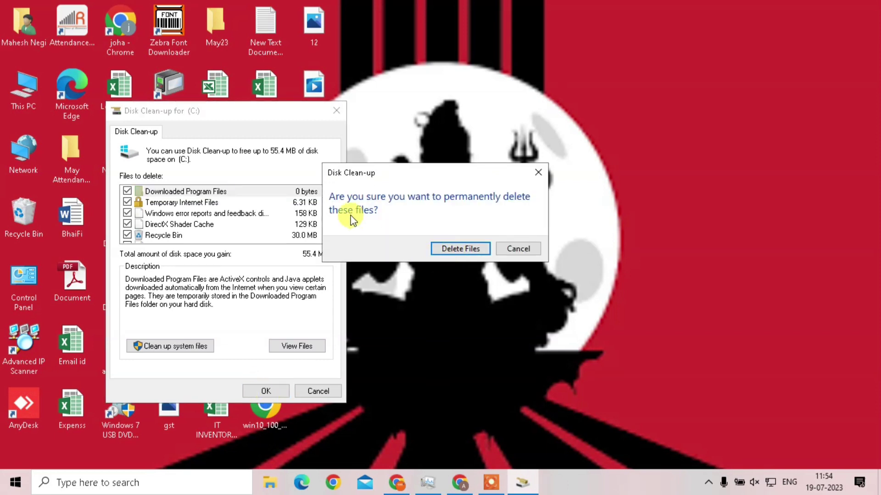
click(466, 250)
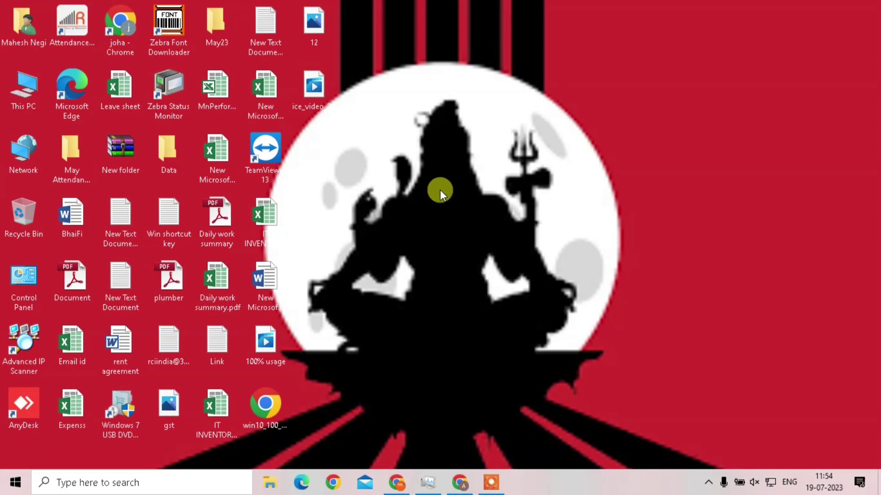
right_click(439, 189)
click(474, 231)
click(491, 482)
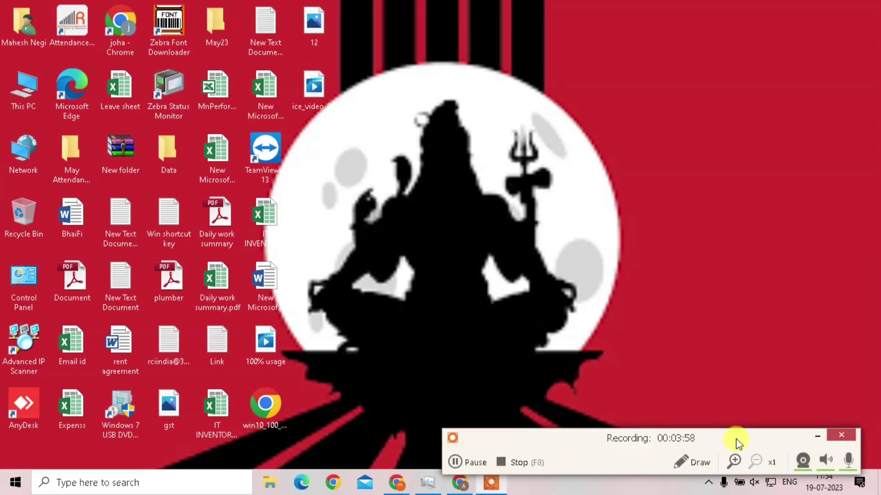